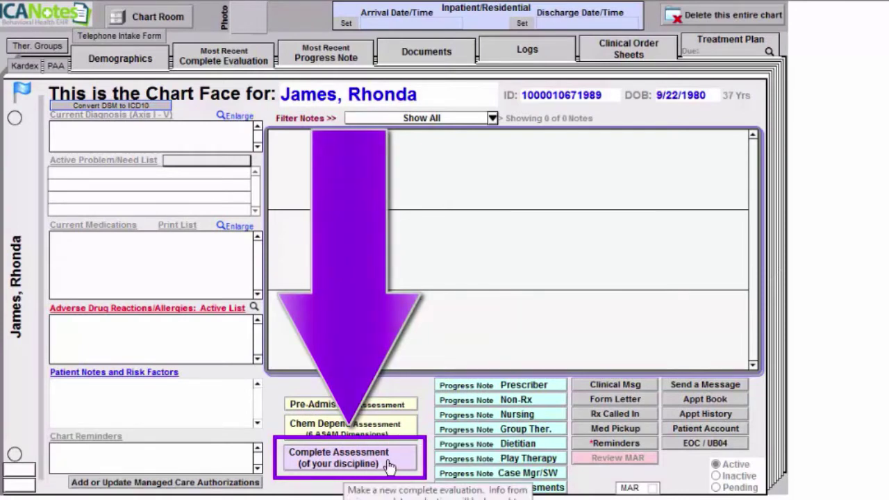
Start a complete assessment for the patient and enter the chief complaint "I'm anxious and depressed." in the history
click(386, 469)
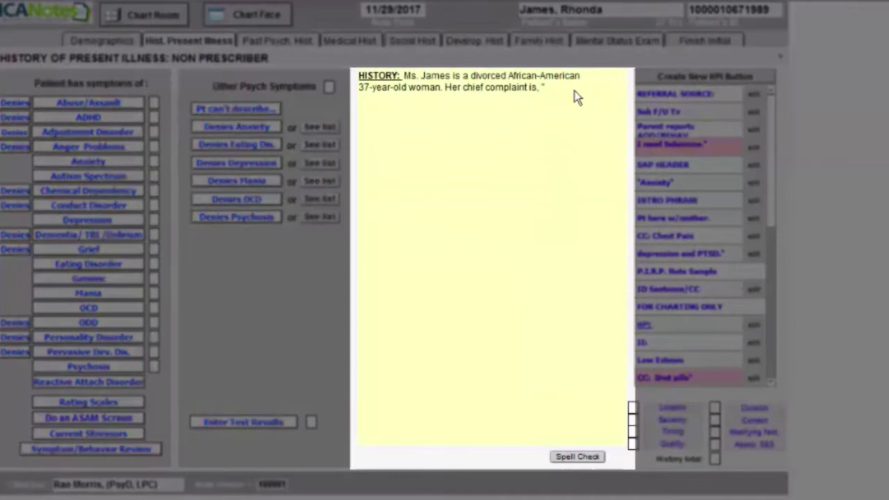
click(575, 92)
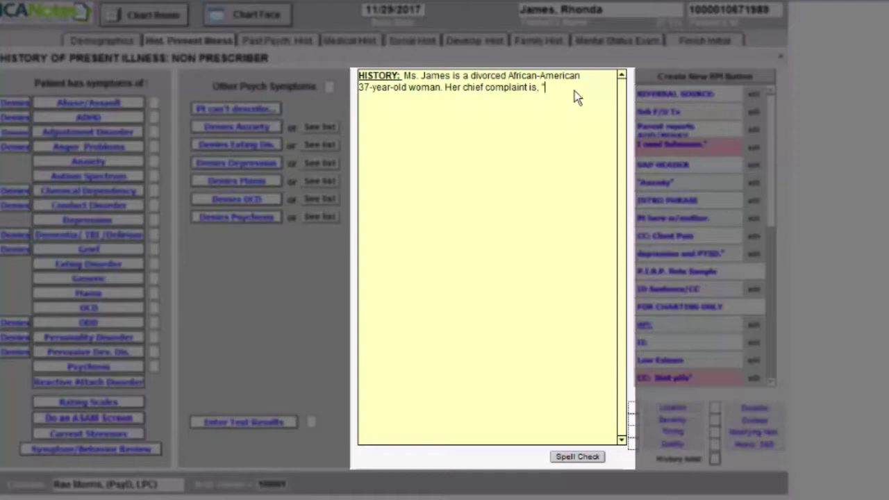
text(I'm anxious and depressed.")
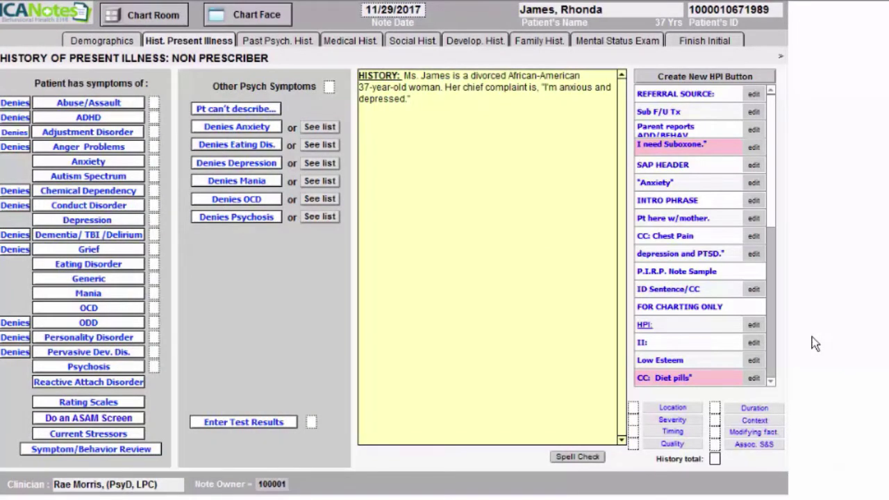
Add the INTRO PHRASE text to the history and replace its placeholder dots with "unhappy."
click(699, 99)
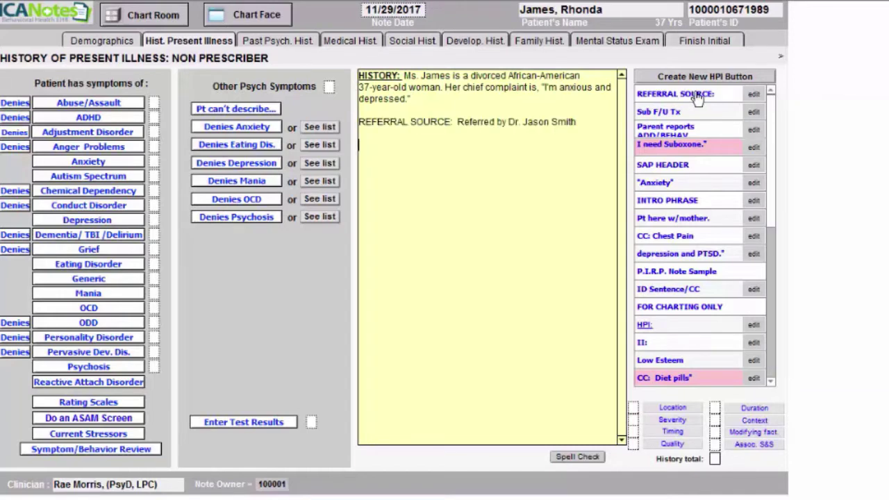
key(ctrl+z)
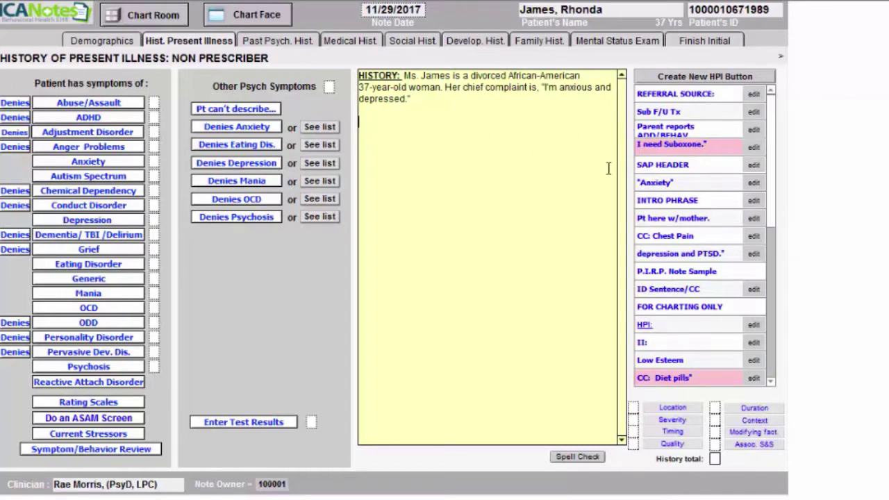
click(678, 201)
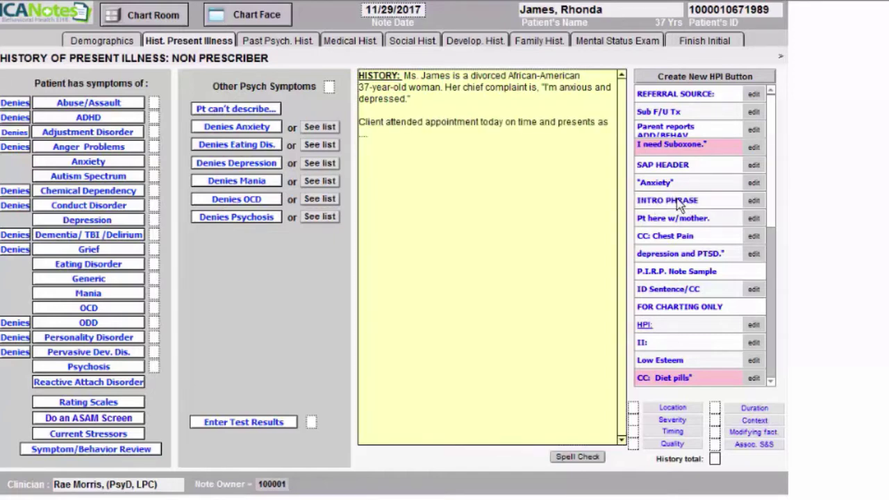
double_click(376, 135)
text(unhappy.)
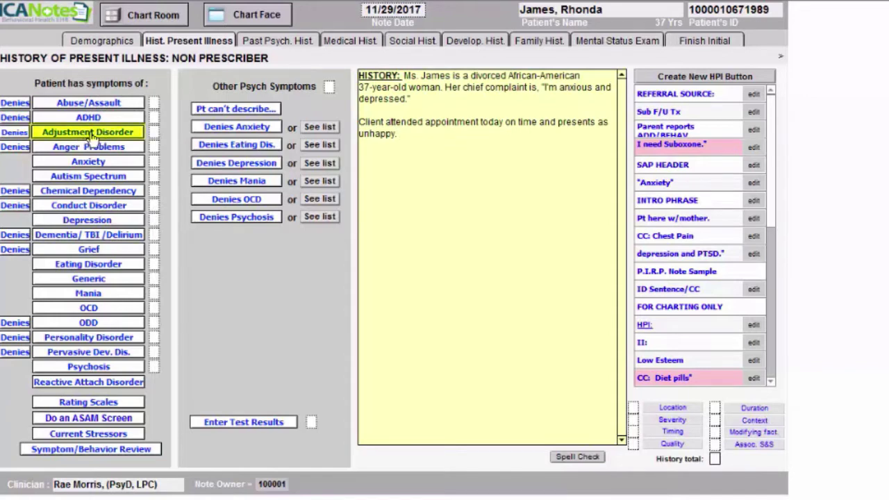
Open the Adjustment Disorder symptoms and record the patient and family as the sources the history was obtained from
click(87, 161)
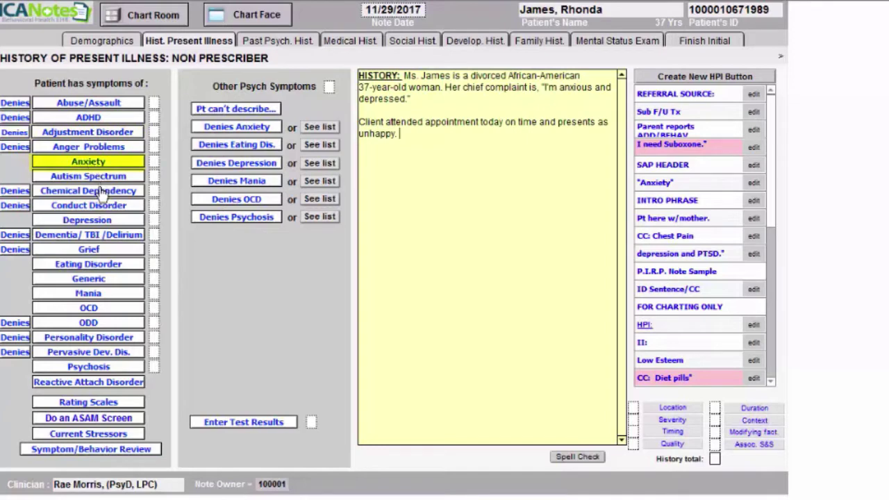
click(87, 221)
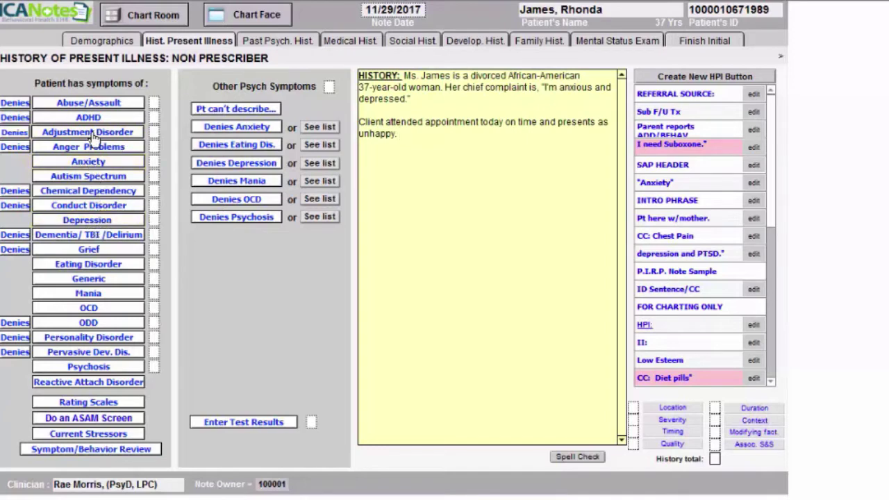
click(94, 133)
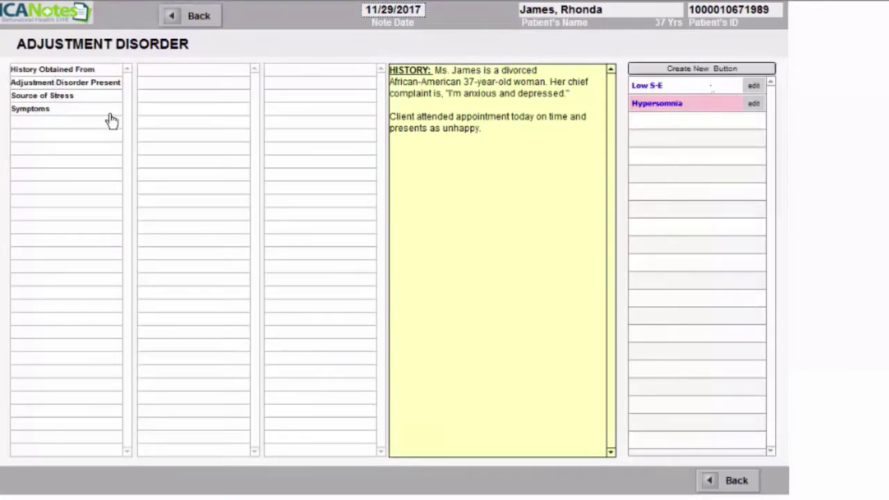
click(46, 72)
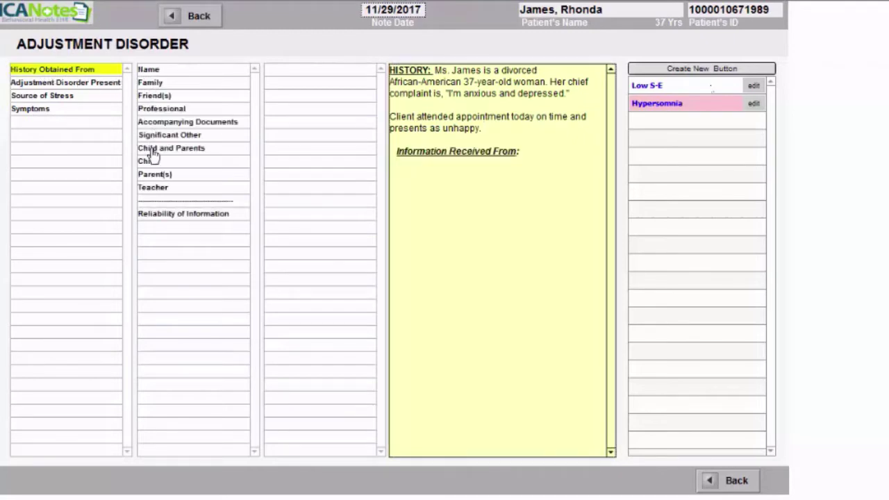
click(219, 73)
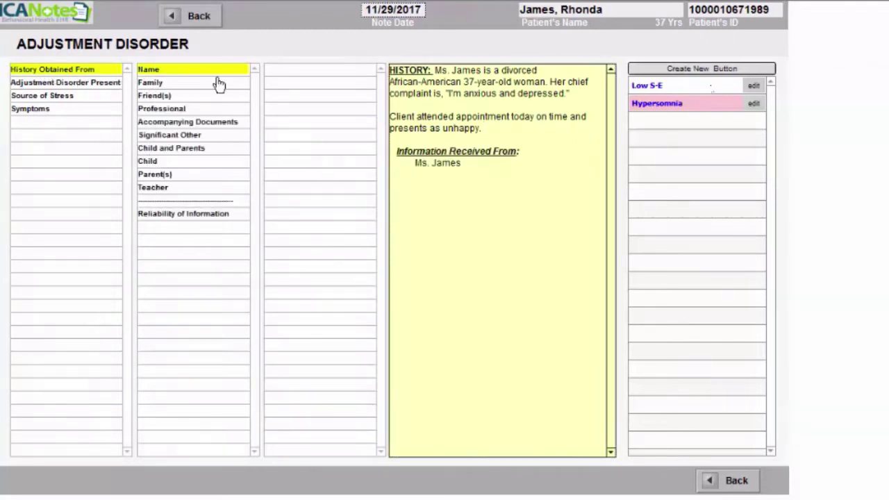
click(207, 84)
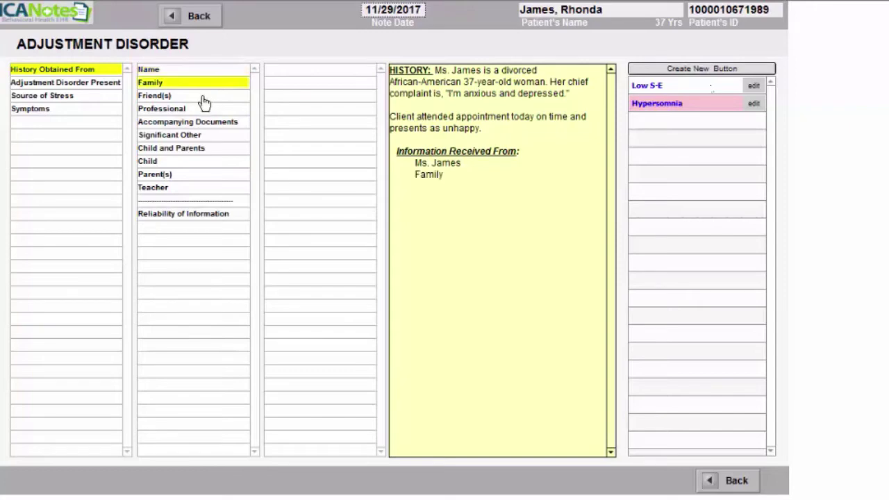
Add friends, professional, accompanying documents and significant other as information sources, and delete these four entries
click(203, 100)
click(205, 111)
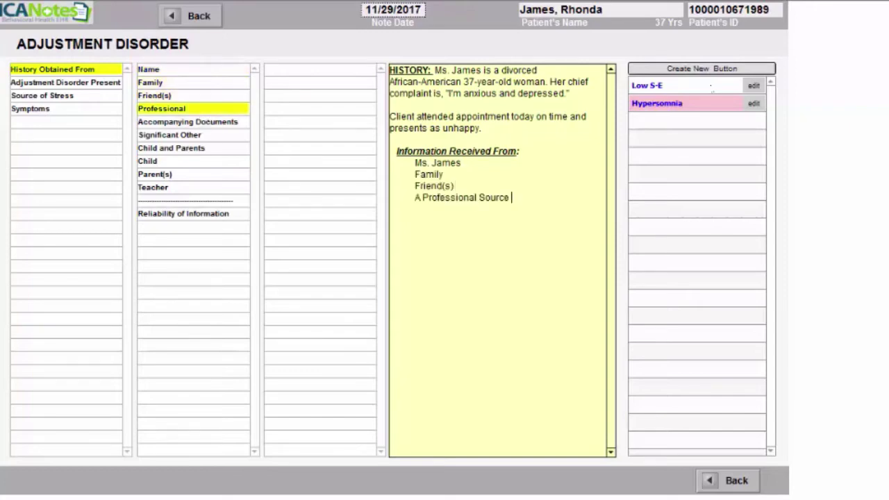
click(209, 124)
click(230, 136)
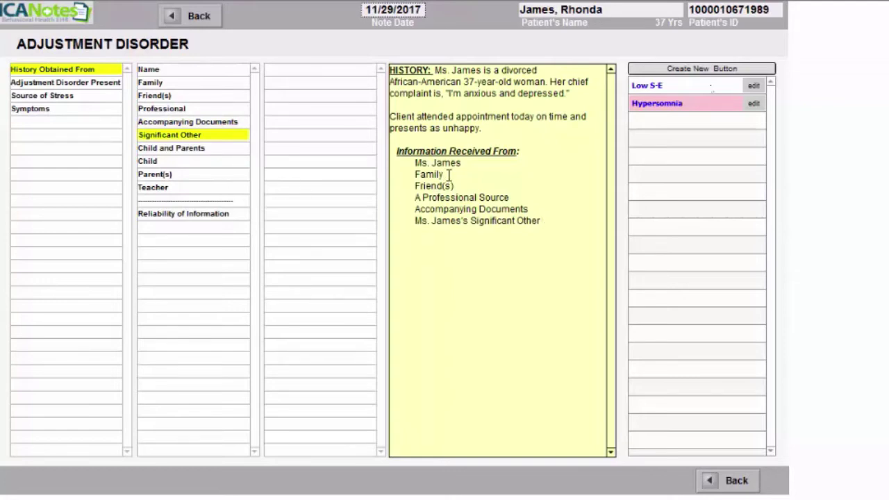
drag(449, 175, 631, 357)
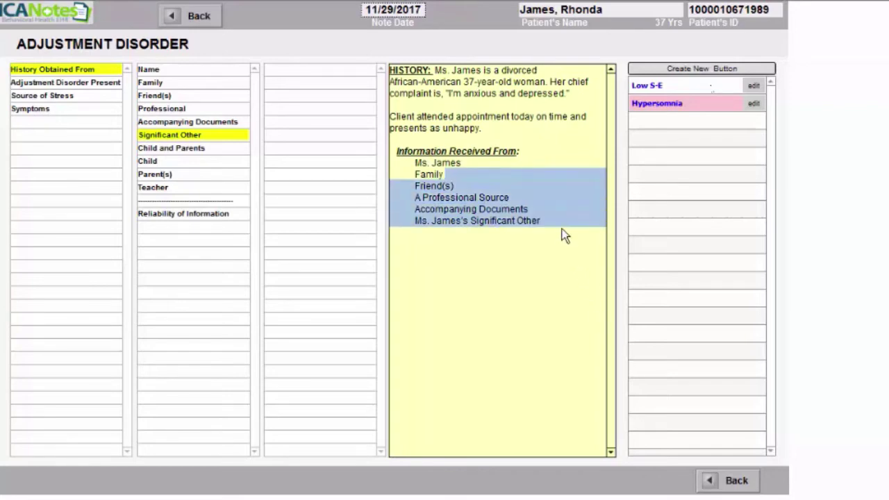
key(Delete)
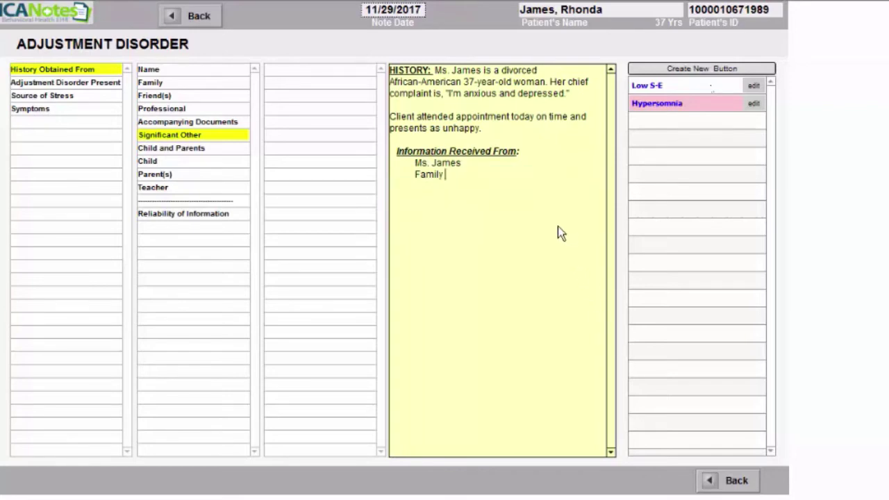
Record the reliability of the information as Reliable and add the Adjustment Disorder Present statement
click(183, 213)
click(292, 70)
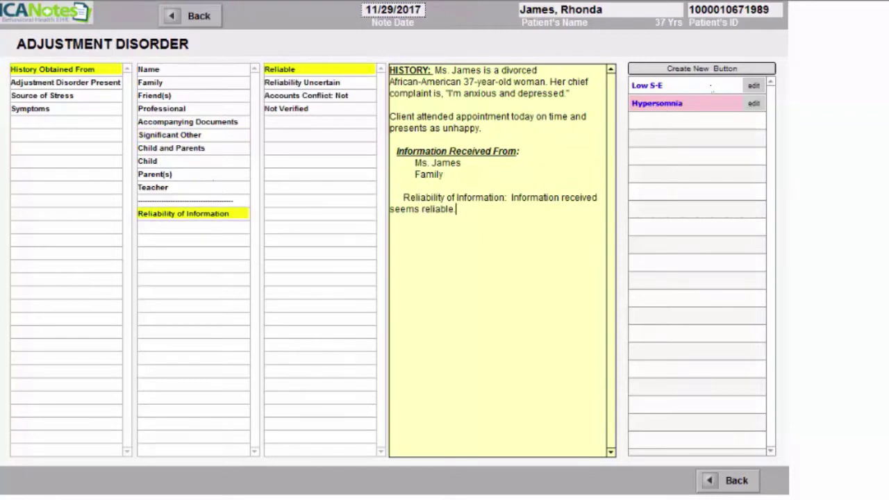
click(51, 84)
Record the sources of stress: dysfunctional and financially stressed family, divorce pending, and emotional state affecting work
click(46, 96)
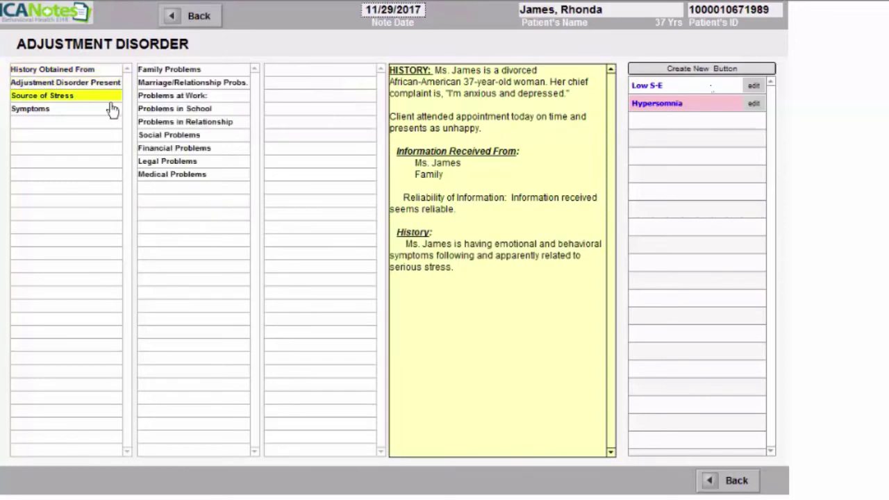
click(157, 69)
click(300, 70)
click(296, 83)
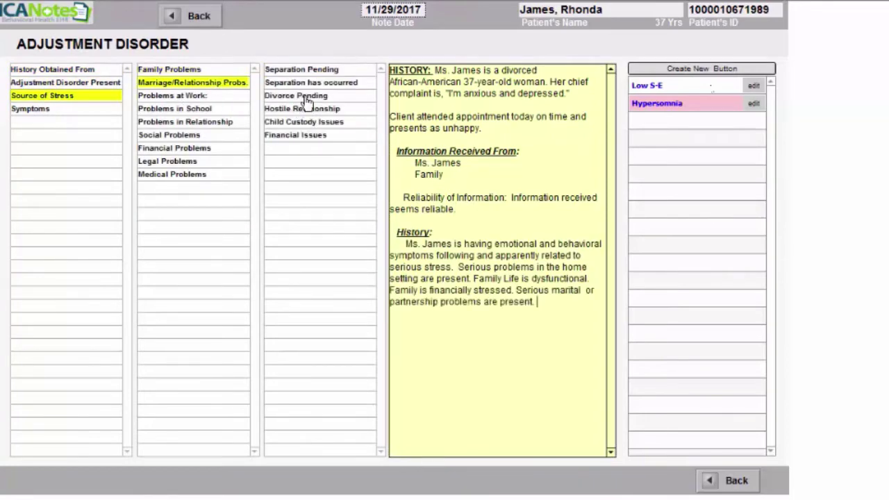
click(295, 96)
click(301, 95)
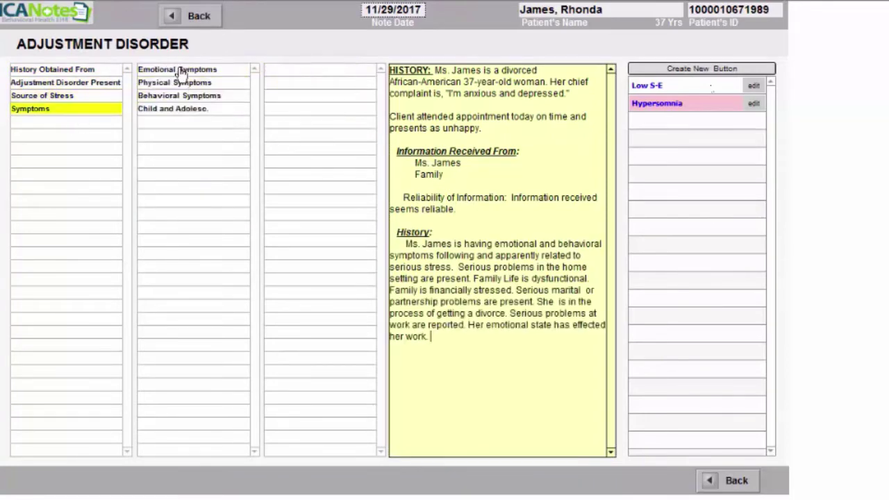
Record the emotional symptoms anxiety, crying, frustration, loss of pleasure and sadness
click(179, 69)
click(301, 82)
click(299, 108)
click(308, 122)
click(319, 161)
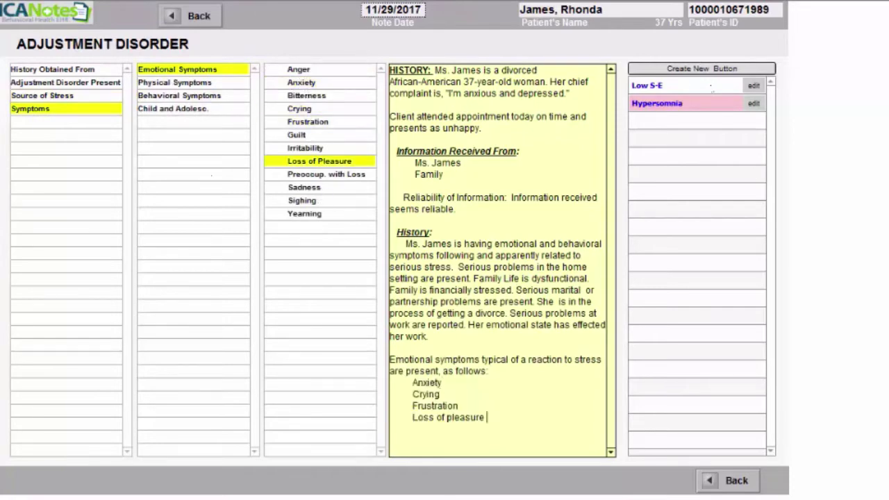
click(305, 188)
Record the physical symptoms chest pain, digestive problems and headaches
click(175, 82)
click(296, 83)
click(300, 95)
click(284, 109)
Record the behavioral symptoms loss of interest and social withdrawal, and return to the History of Present Illness
click(179, 95)
click(294, 70)
click(299, 82)
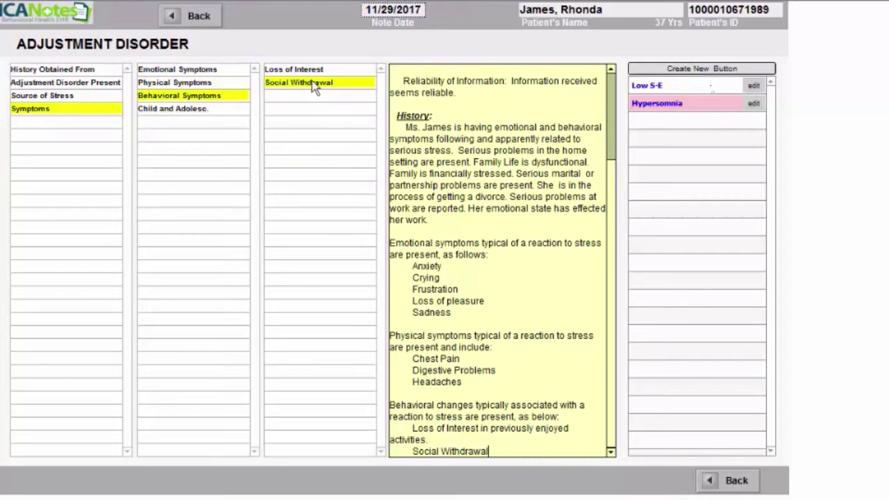
click(191, 17)
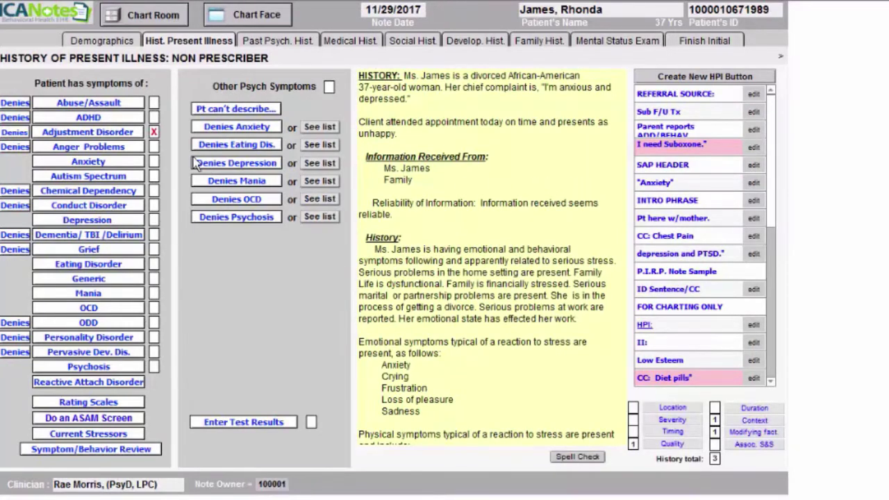
Add a PHQ-9 rating scale result in the 10-14 Moderate range with an exact score of 12
click(131, 132)
click(130, 406)
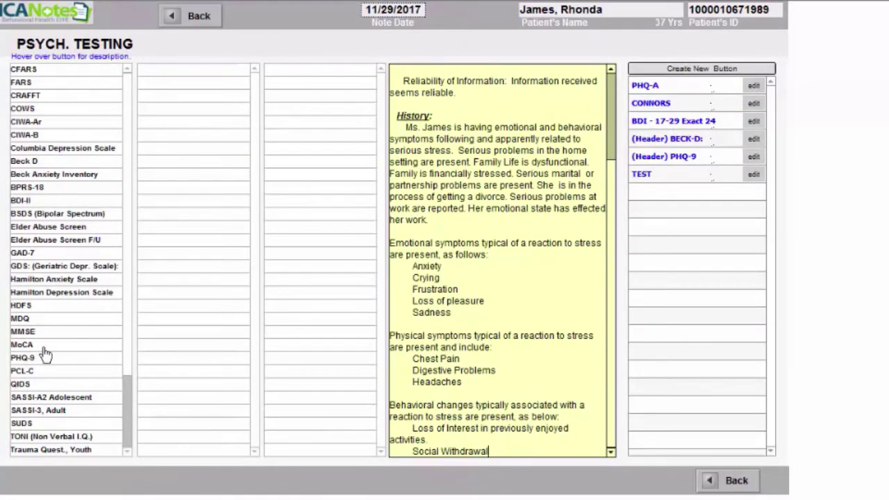
click(44, 356)
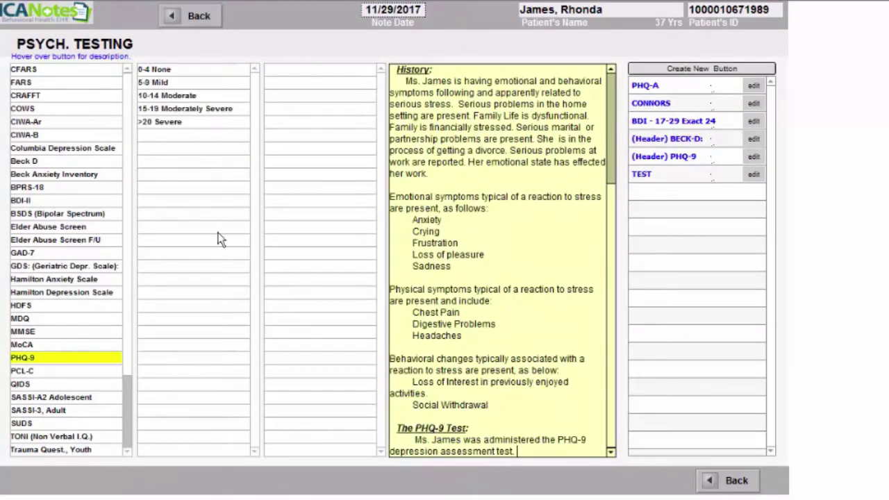
click(184, 97)
click(270, 96)
Add a GAD-7 result in the 0-4 range with an exact score of 4, and go on to the Past Psychiatric History
click(23, 252)
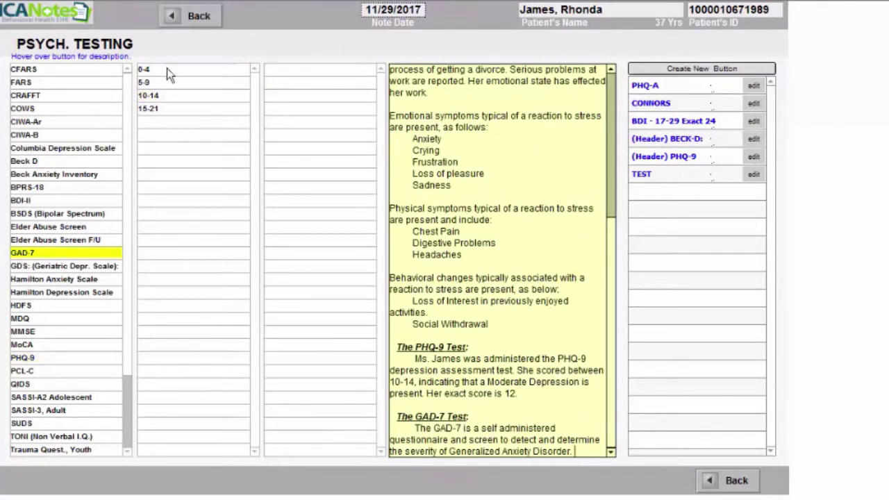
click(166, 68)
click(290, 122)
click(195, 15)
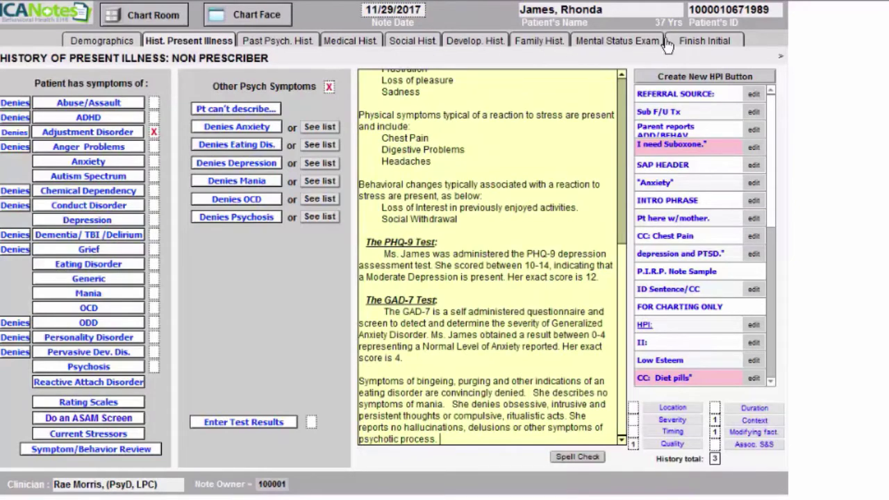
click(276, 43)
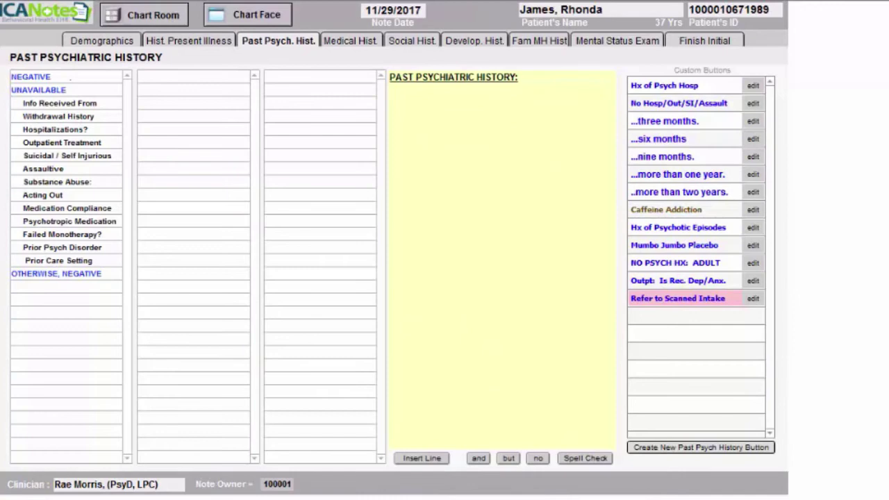
Try the Negative (for an adult) and Unavailable statements in the past psychiatric history, and delete both
click(74, 78)
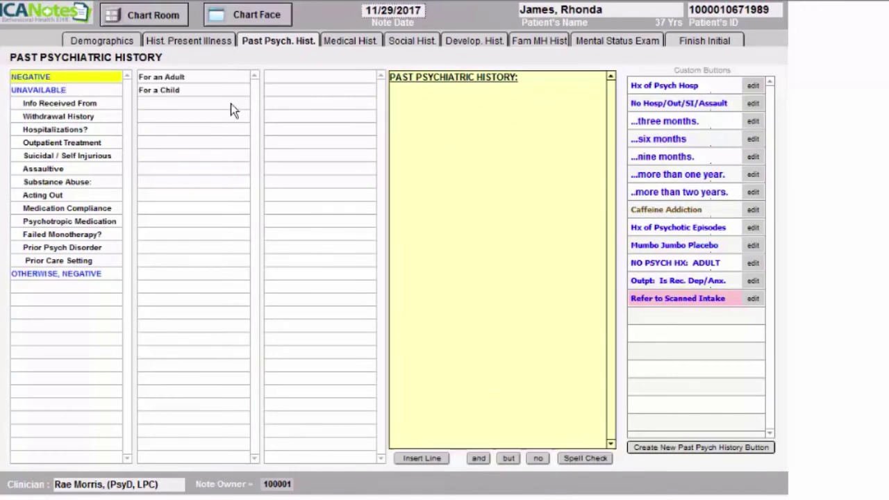
click(179, 79)
click(82, 92)
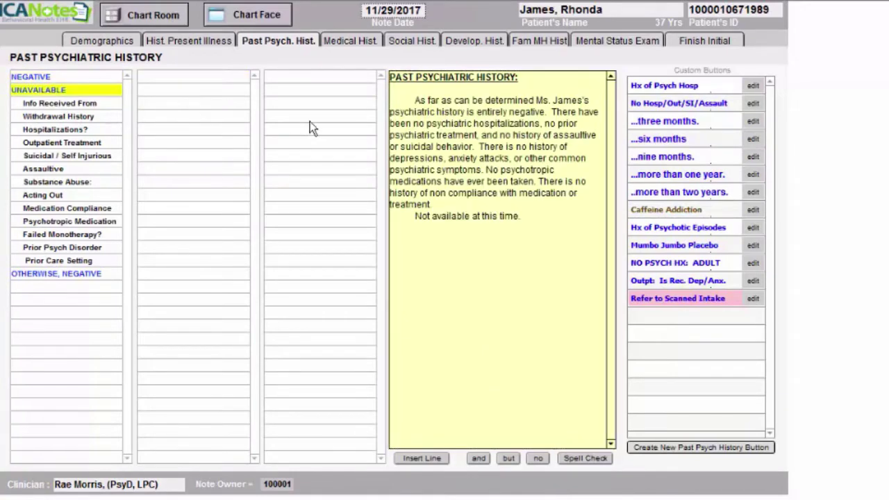
drag(383, 178, 383, 98)
key(Delete)
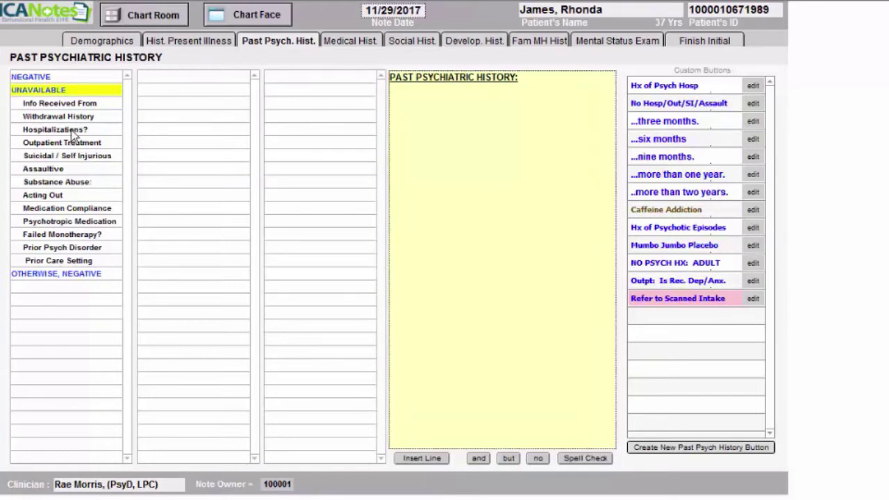
Record no past psychiatric hospitalization, outpatient treatment, suicidal or self-injurious behavior, or assaultive behavior
click(55, 129)
click(64, 143)
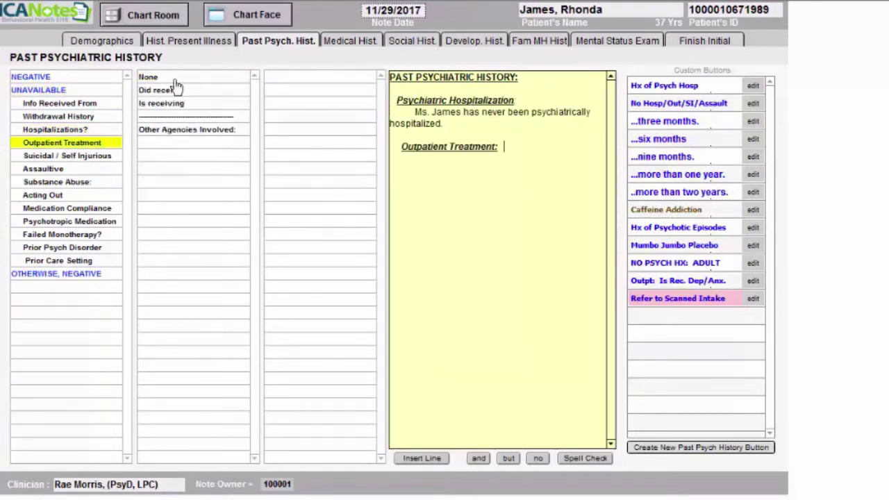
click(160, 77)
click(66, 155)
click(160, 77)
click(43, 169)
click(160, 77)
Record caffeine as the drug of choice under the substance abuse history
click(57, 182)
click(167, 90)
click(286, 116)
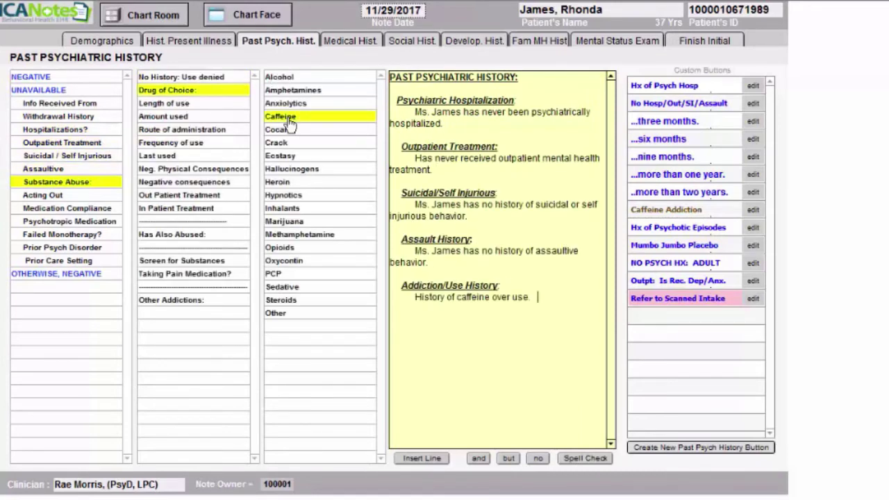
Add the first medication compliance and psychotropic medication statements, and mark the remaining psychiatric history as otherwise negative
click(67, 208)
click(160, 77)
click(70, 221)
click(159, 77)
click(78, 275)
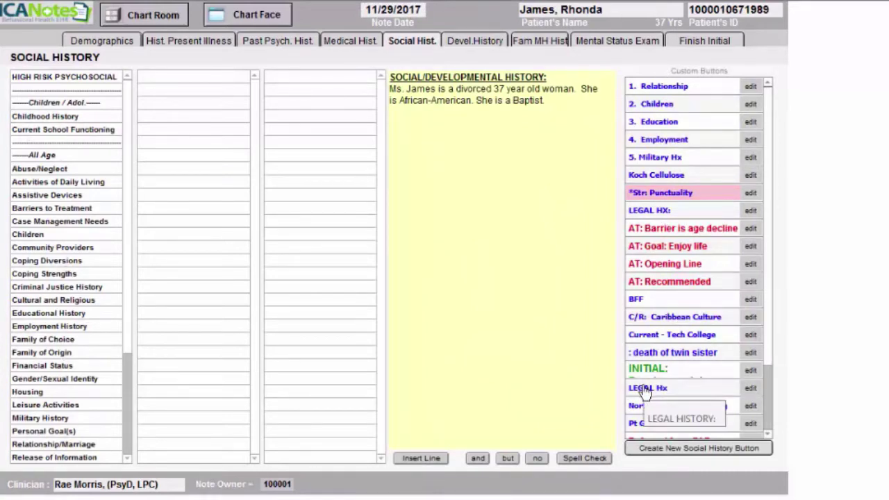
Record in the social history that the patient is not married or in a relationship at this time and has one child from a previous marriage
click(54, 444)
click(174, 143)
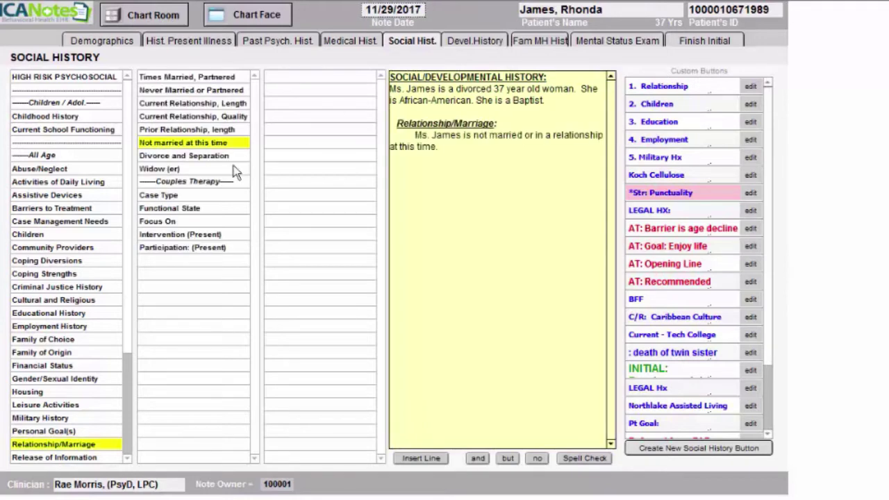
click(41, 234)
click(177, 91)
click(292, 90)
Record an entirely negative criminal justice history and an educational history of graduating from college
click(57, 287)
click(173, 77)
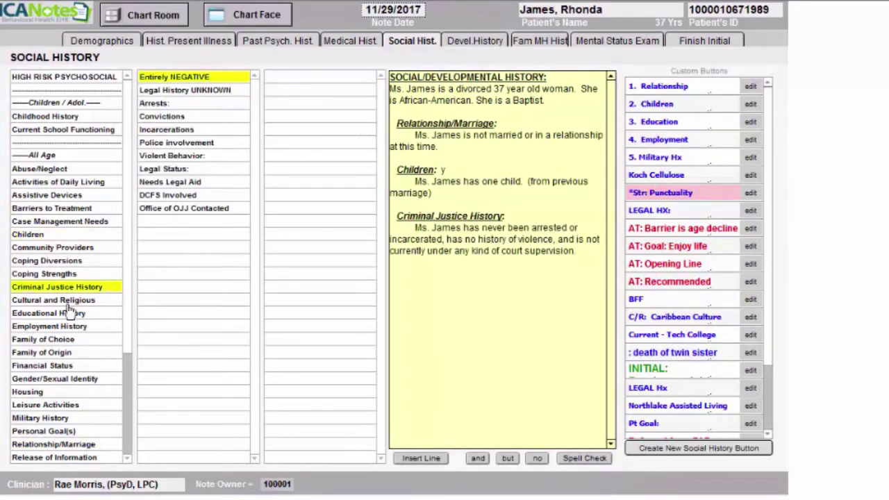
click(49, 313)
click(181, 129)
Record in the employment history that the patient is working as a lawyer
click(48, 327)
click(166, 91)
click(279, 274)
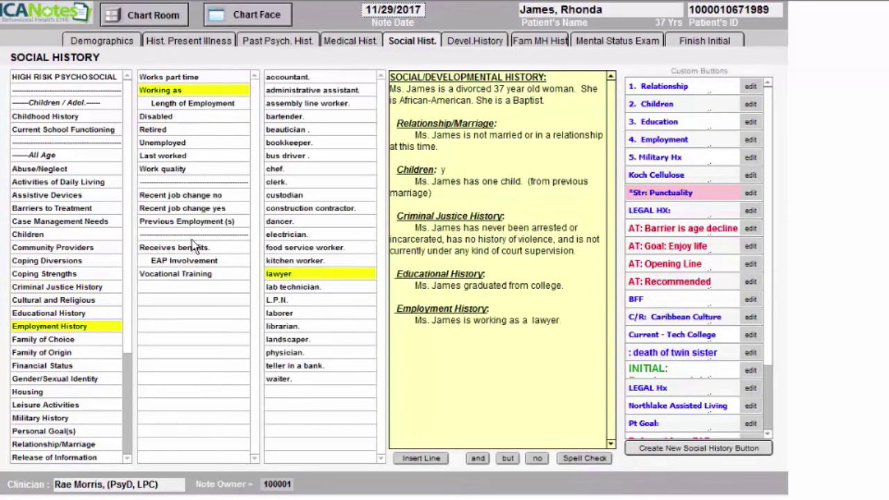
Pass through the developmental history and record the family history as negative
click(476, 43)
click(539, 40)
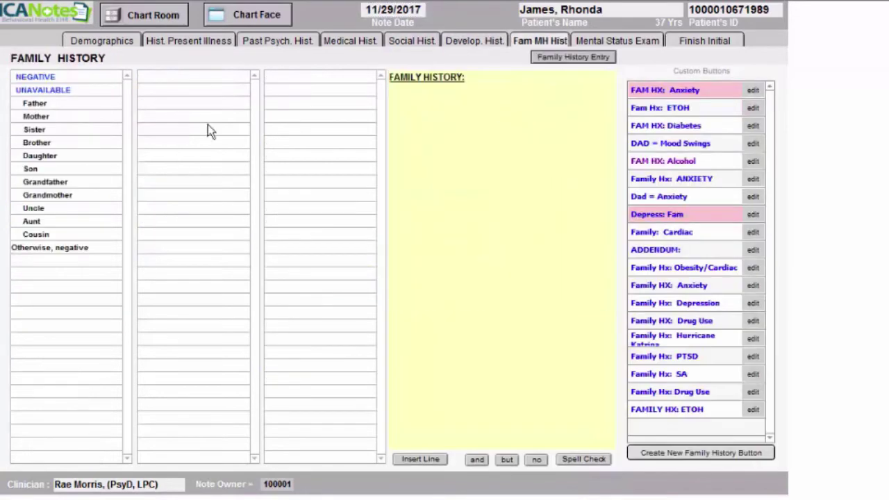
click(28, 74)
Go through the mental status exam and fill in the final instructions with outpatient treatment and individual, family, and group therapy recommendations
click(618, 40)
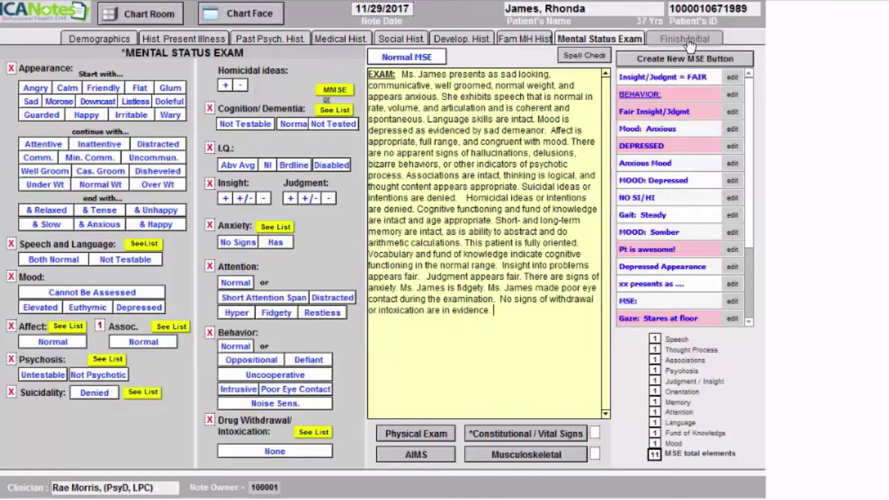
click(688, 40)
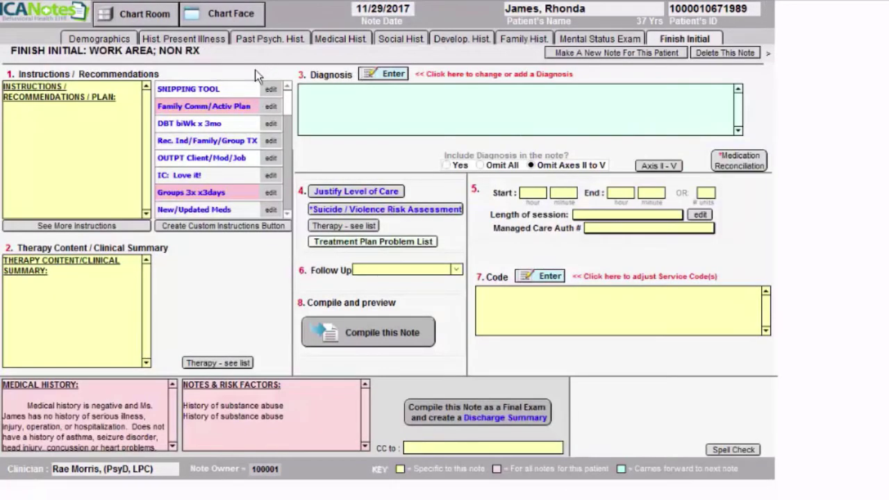
click(12, 110)
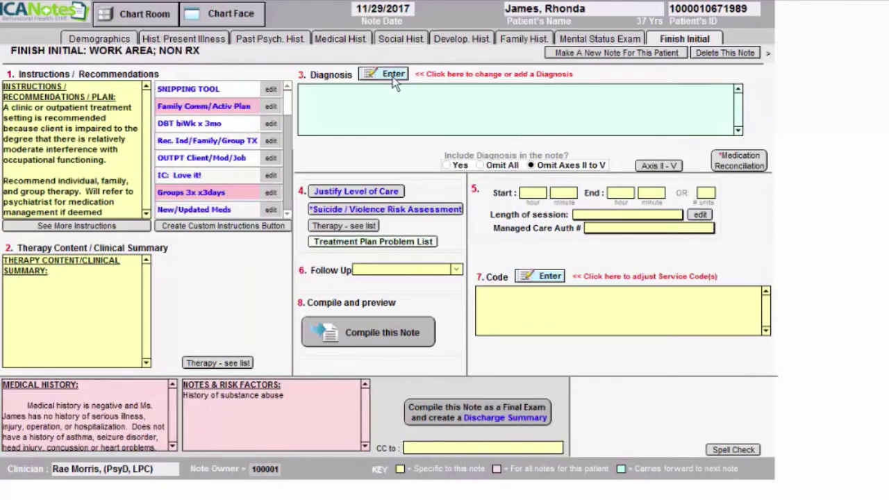
Add the diagnosis Adjustment disorder with mixed anxiety and depressed mood, F43.23, from the ICD10 short list
click(392, 77)
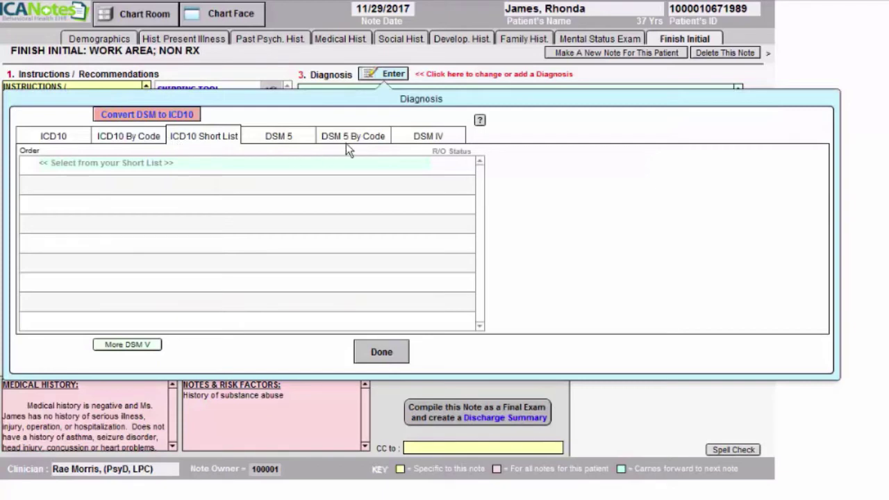
click(212, 164)
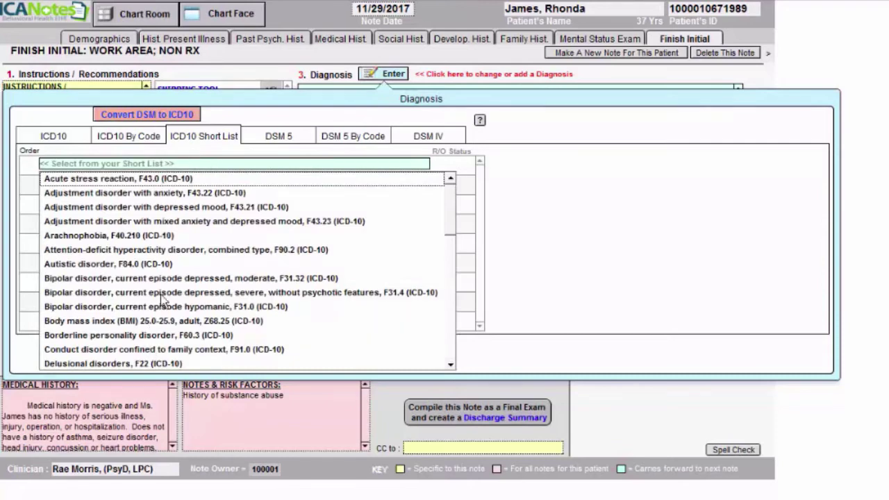
click(299, 221)
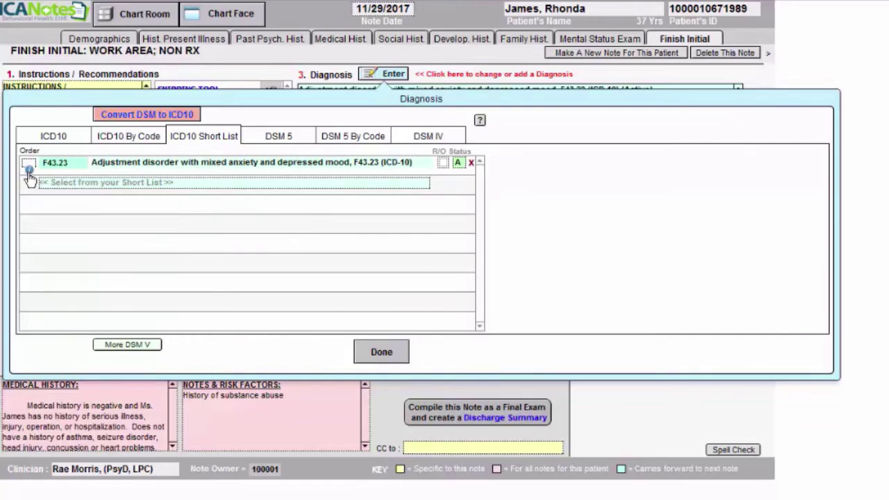
Look up the MedlinePlus patient information for the F43.23 diagnosis, examine the Adjustment disorder article, and return to the diagnosis entry
mouse_move(30, 179)
click(66, 215)
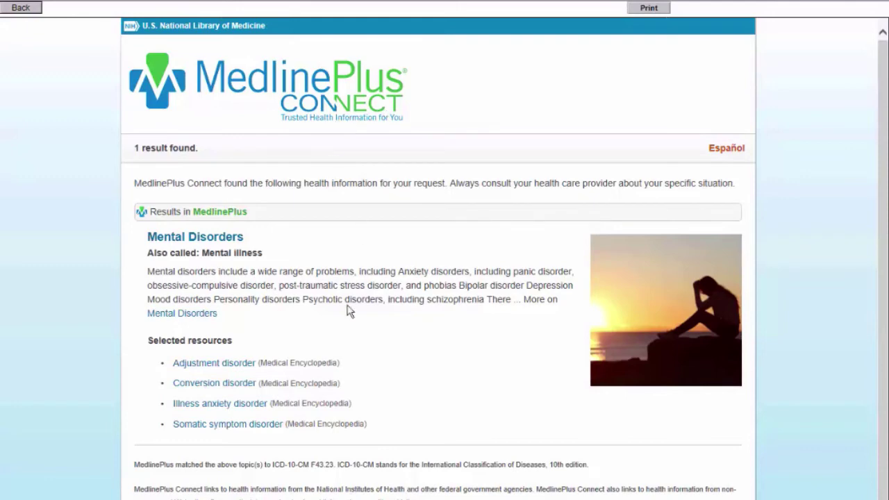
click(215, 367)
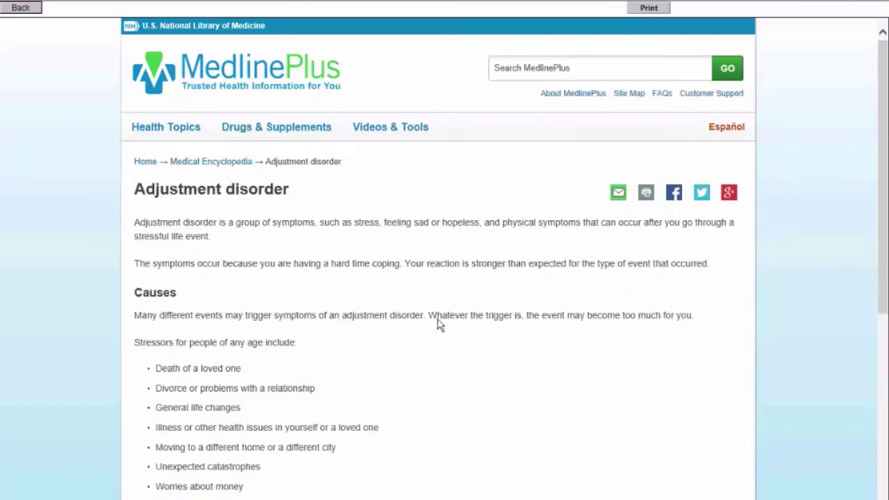
scroll(423, 354, down, 5)
scroll(423, 354, up, 6)
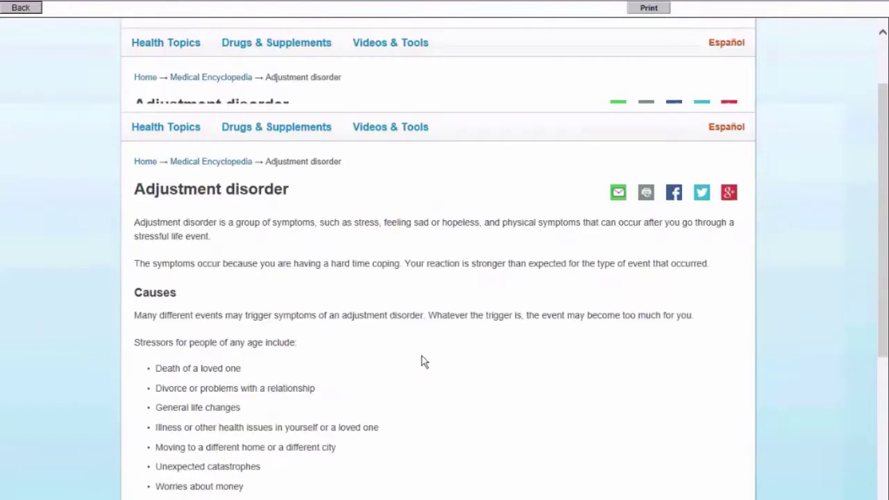
click(733, 131)
click(729, 129)
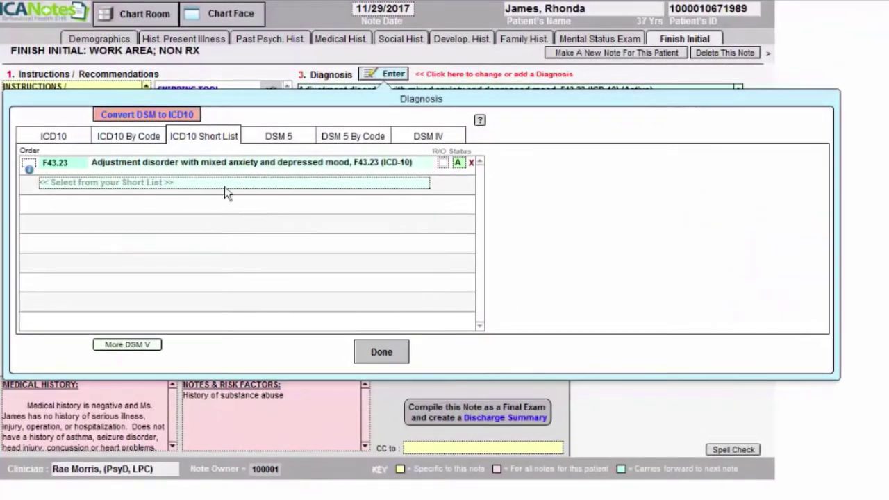
Finish the diagnosis entry and compile the initial assessment note for preview
click(381, 352)
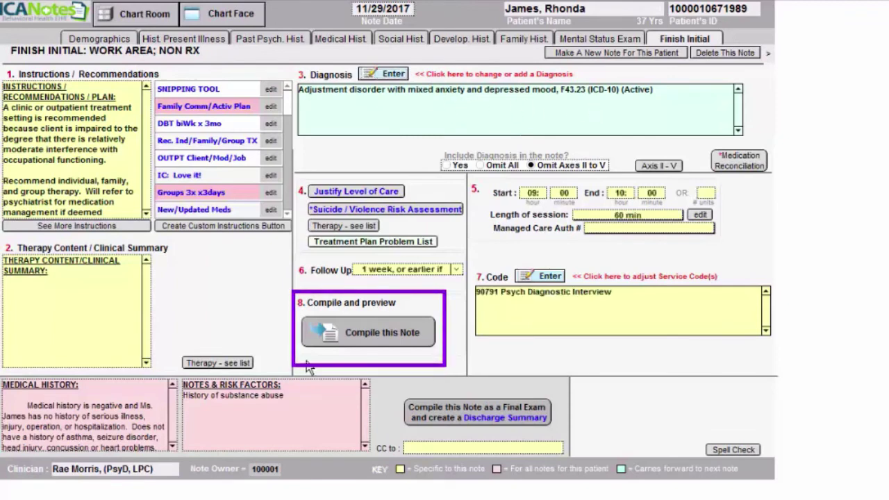
click(381, 348)
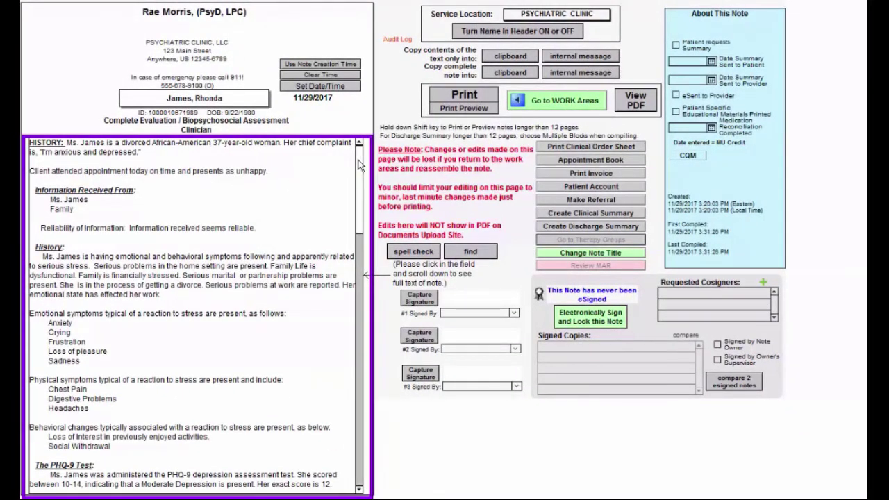
Review the compiled note through to its end, and electronically sign and lock it
drag(359, 165, 359, 429)
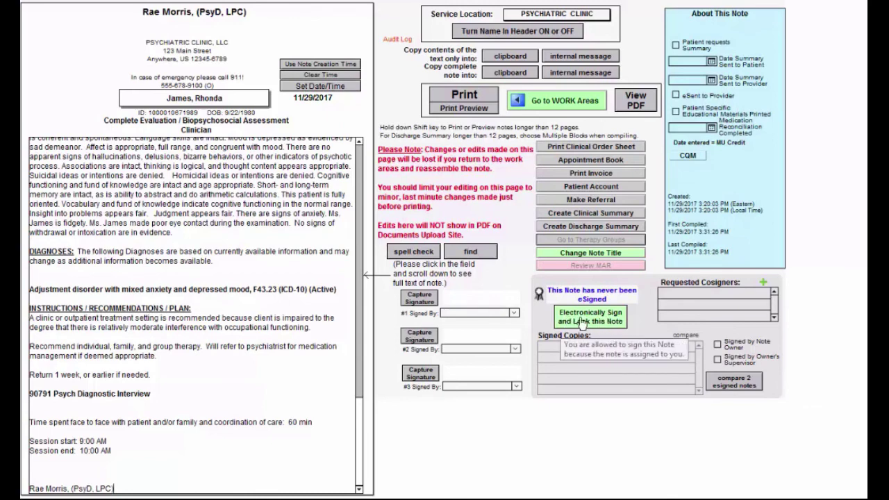
click(604, 319)
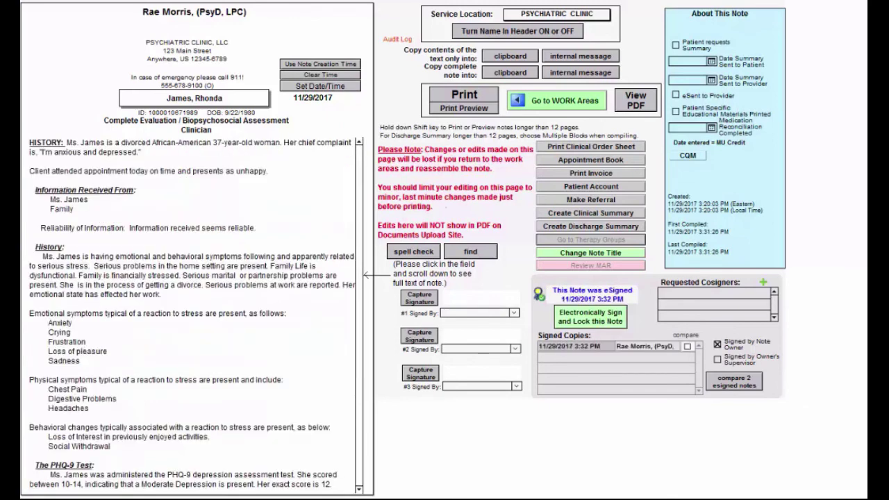